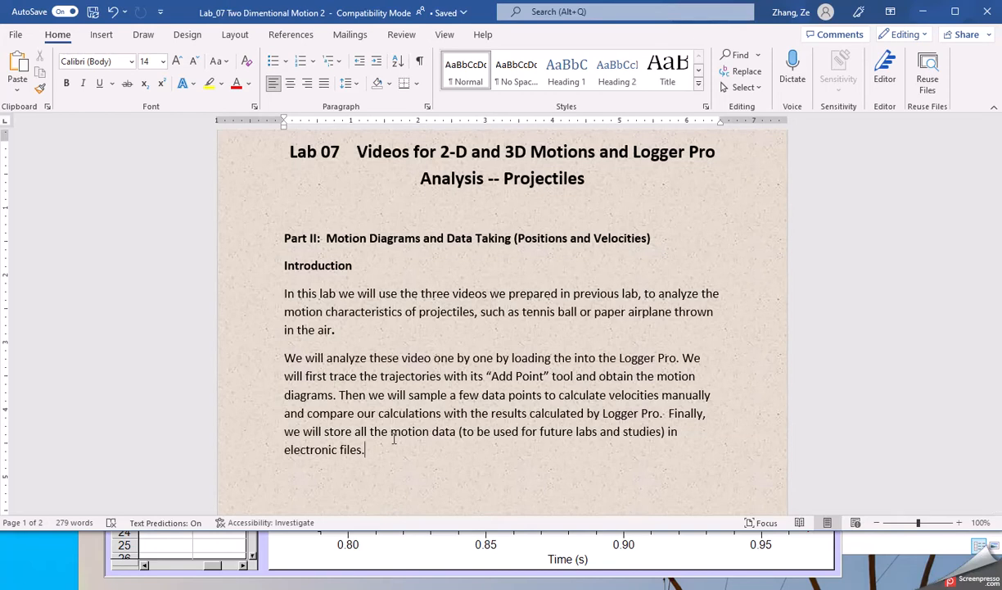
Step: Mark the tennis ball's position frame by frame as it rises to the top of its arc
scroll(394, 438, down, 3)
click(451, 426)
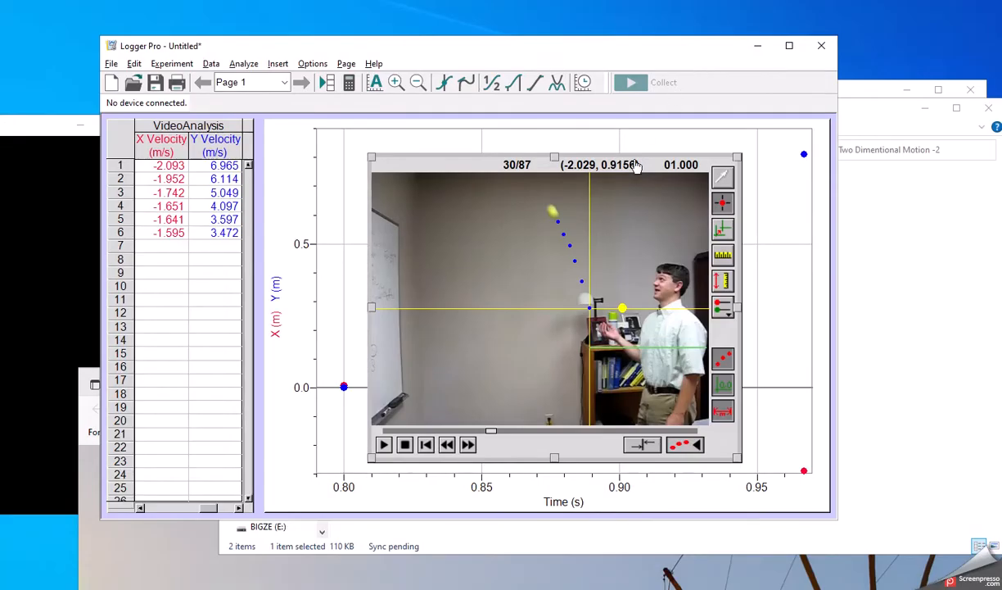
click(553, 212)
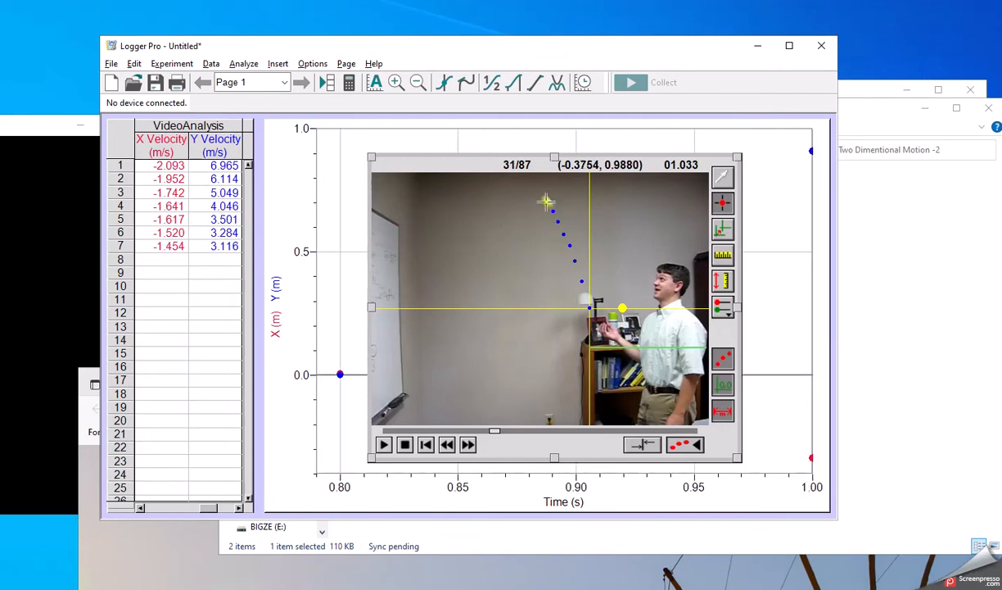
click(539, 199)
click(541, 192)
click(534, 189)
click(529, 185)
click(522, 181)
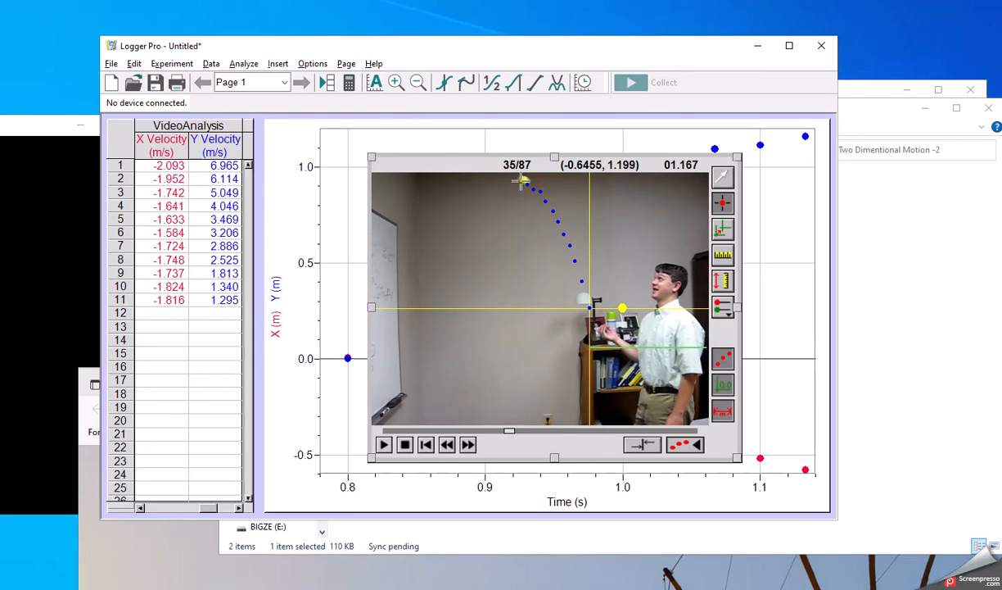
click(515, 181)
click(514, 182)
click(509, 182)
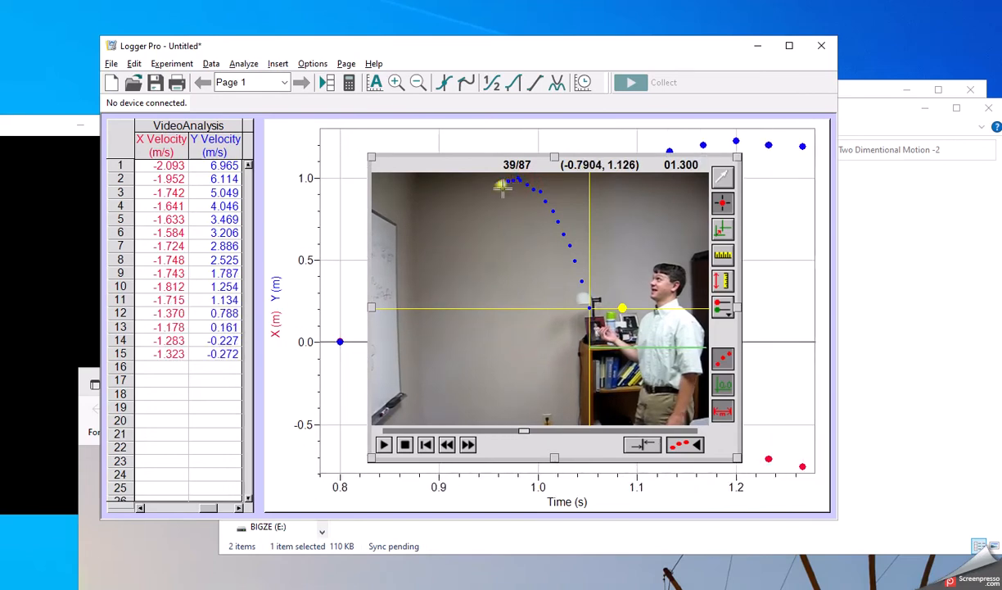
Step: Mark the descending ball positions through frame 49, then switch to the Select arrow tool
click(497, 186)
click(488, 195)
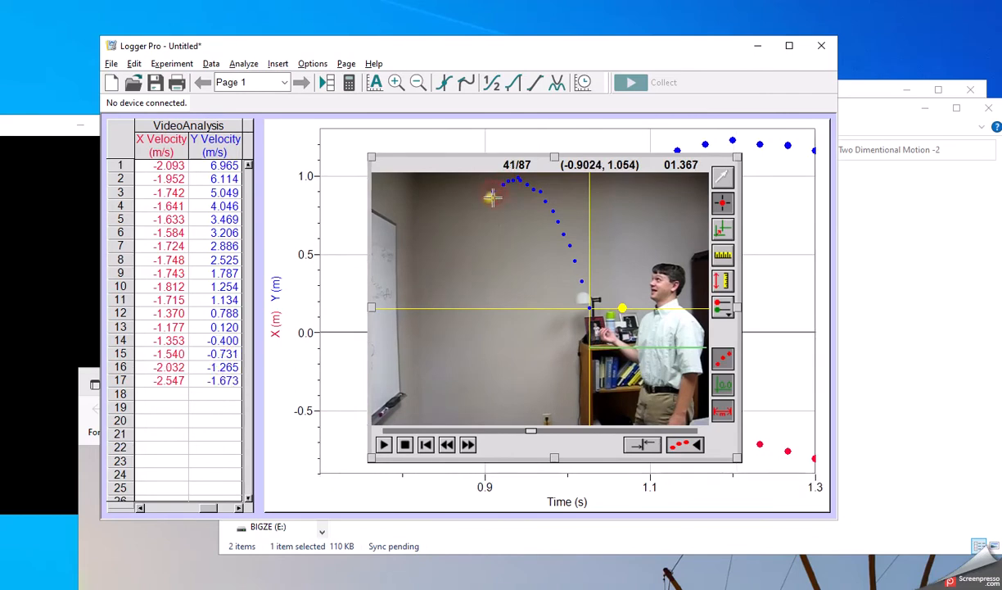
click(482, 204)
click(478, 220)
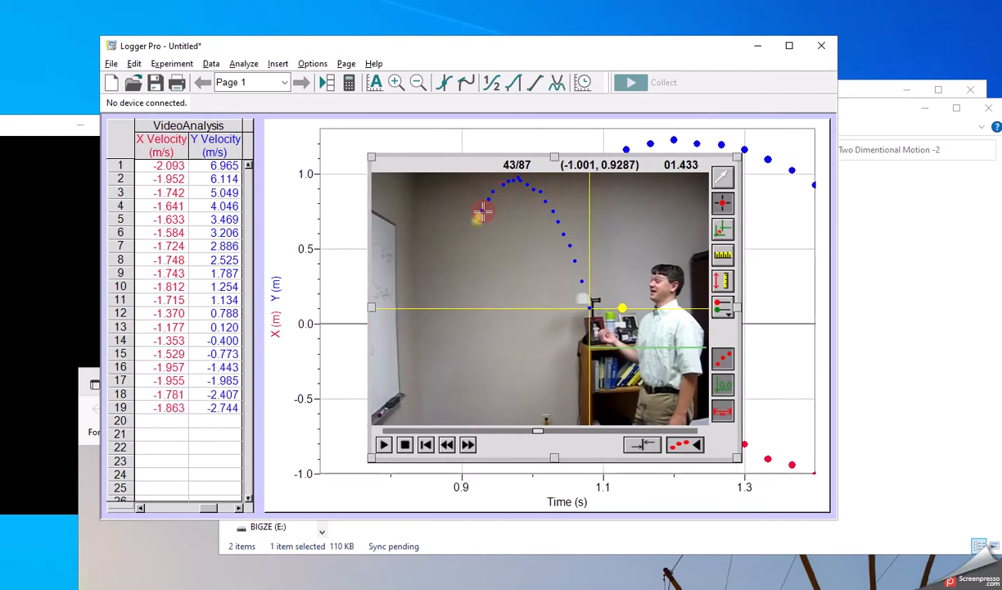
click(472, 234)
click(469, 247)
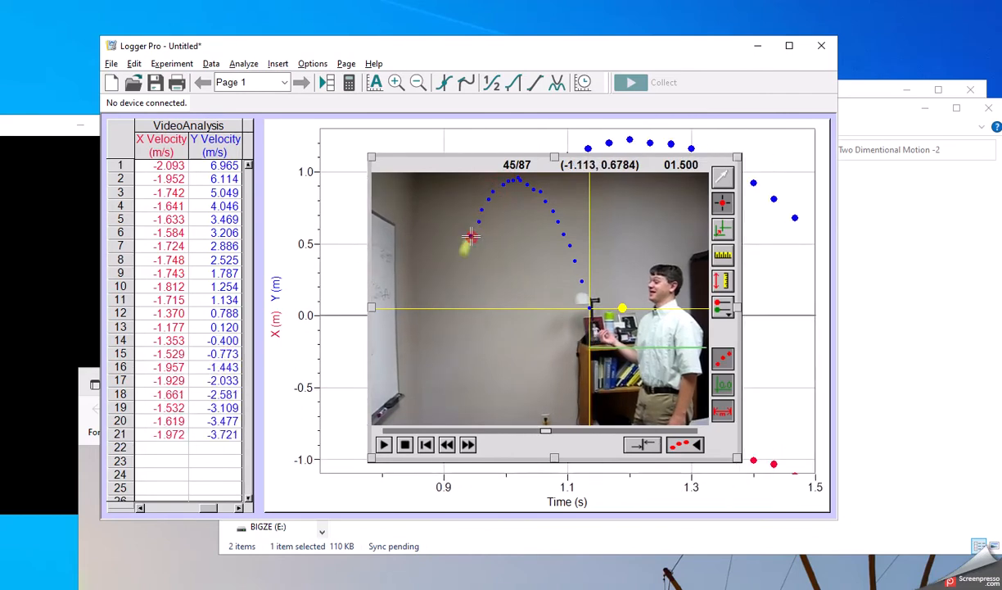
click(464, 261)
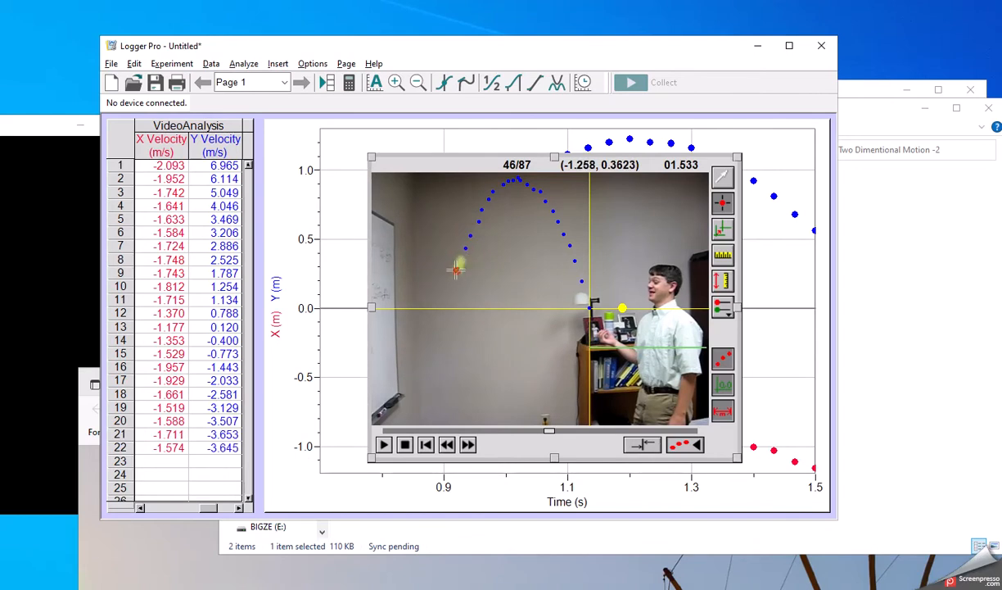
click(455, 277)
click(451, 291)
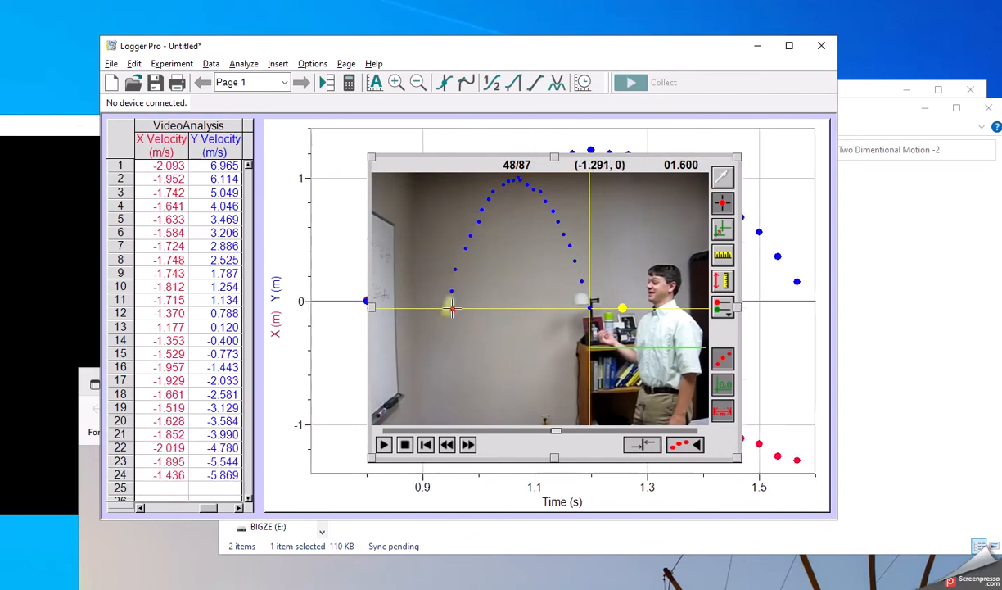
click(449, 306)
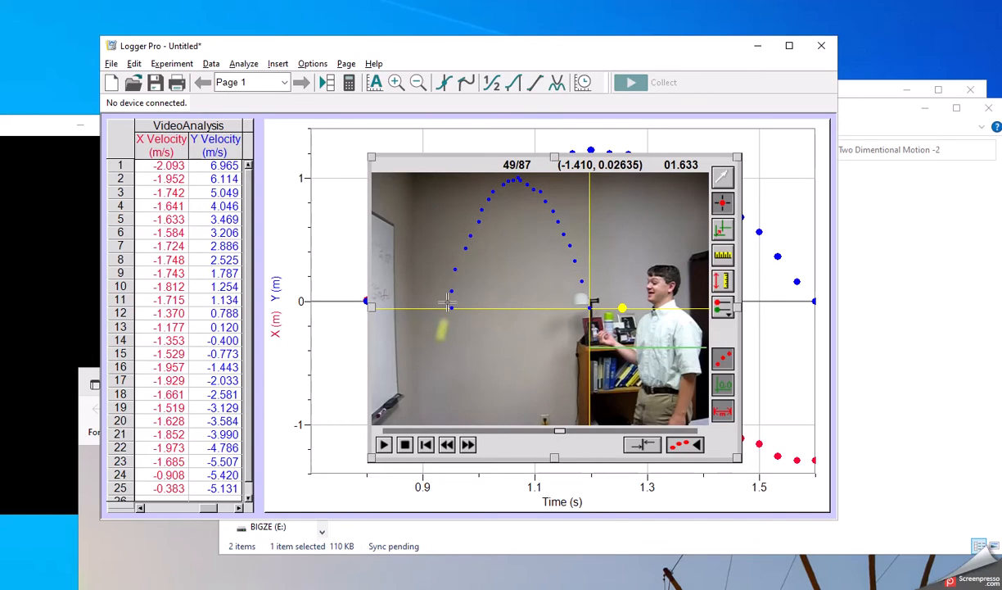
click(720, 178)
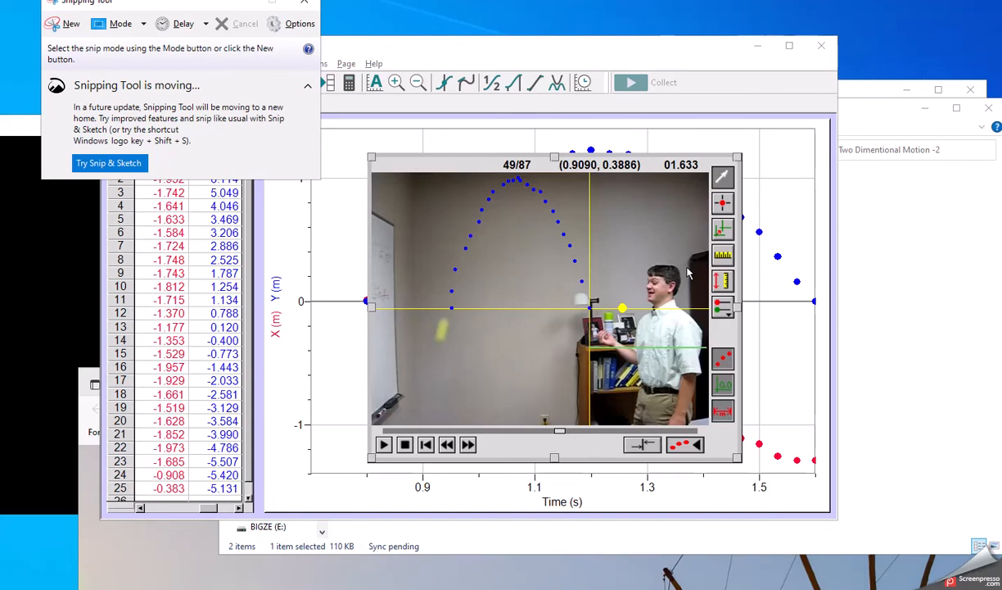
Step: Snip a rectangle around the traced ball arc in the Logger Pro video, then return to the lab folder window
click(62, 28)
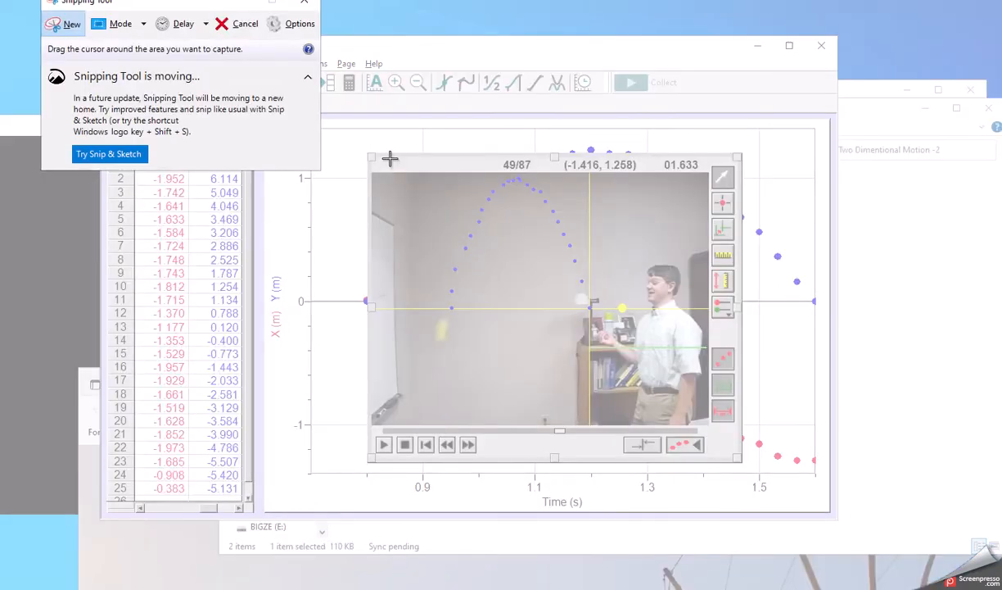
drag(390, 159, 586, 316)
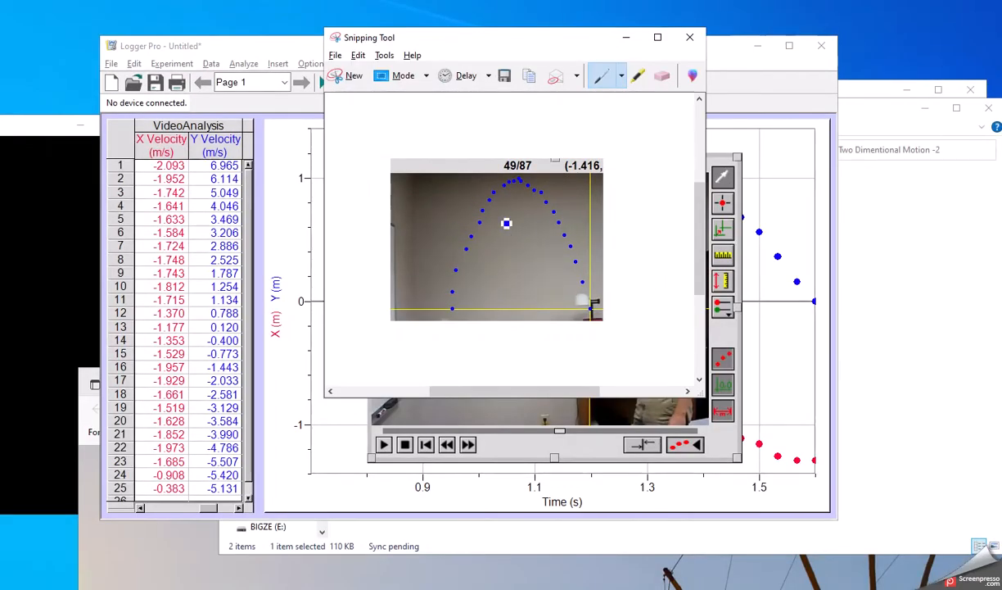
click(864, 115)
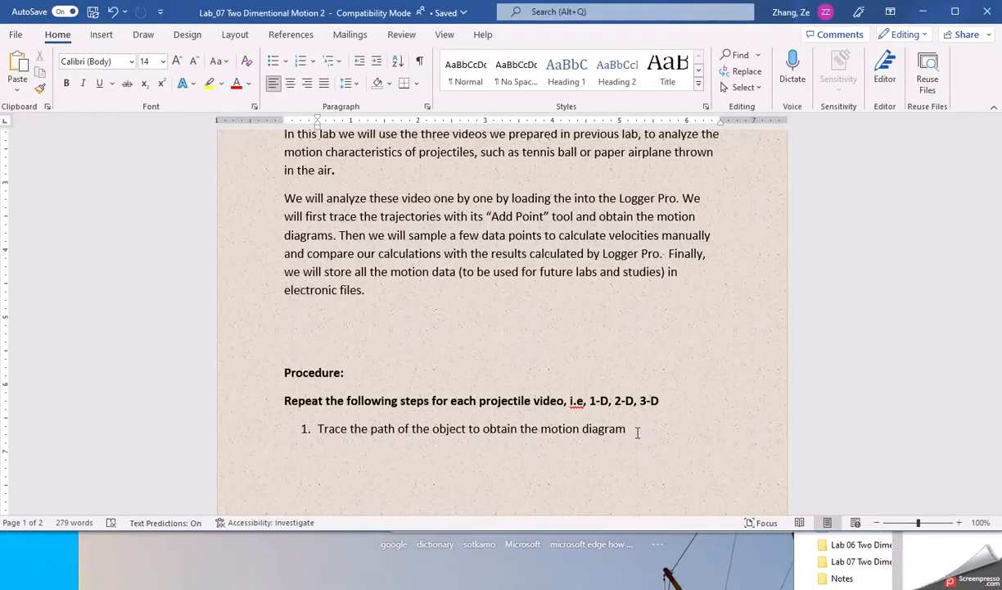
Step: Paste the trajectory snip below procedure step 1 with Ctrl+V
key(ctrl+v)
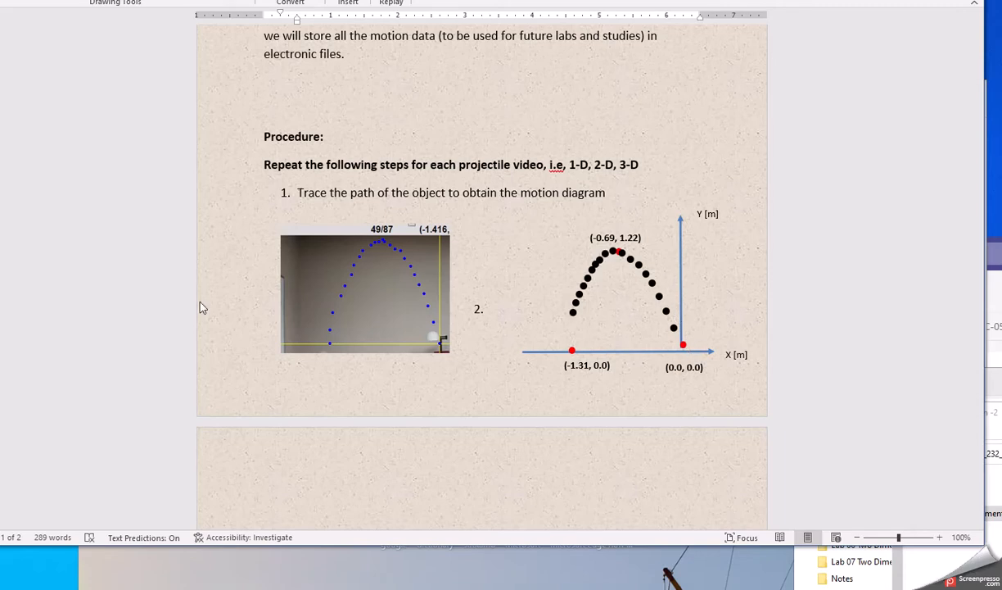
Step: Move the Logger Pro window beside the Word motion diagram
drag(0, 245, 363, 22)
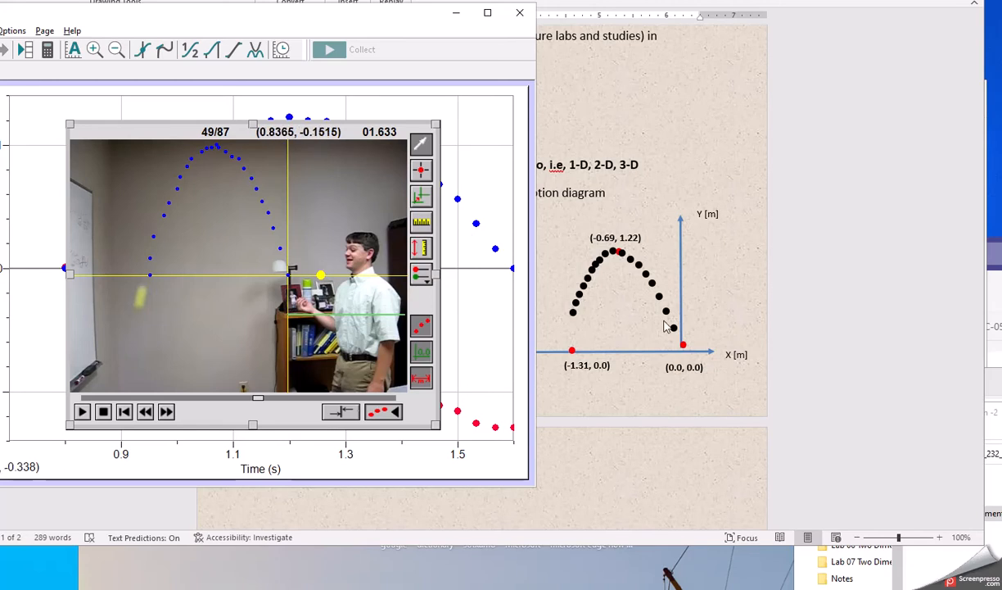
Step: Set the Draw pen to a thicker size with black ink
click(574, 324)
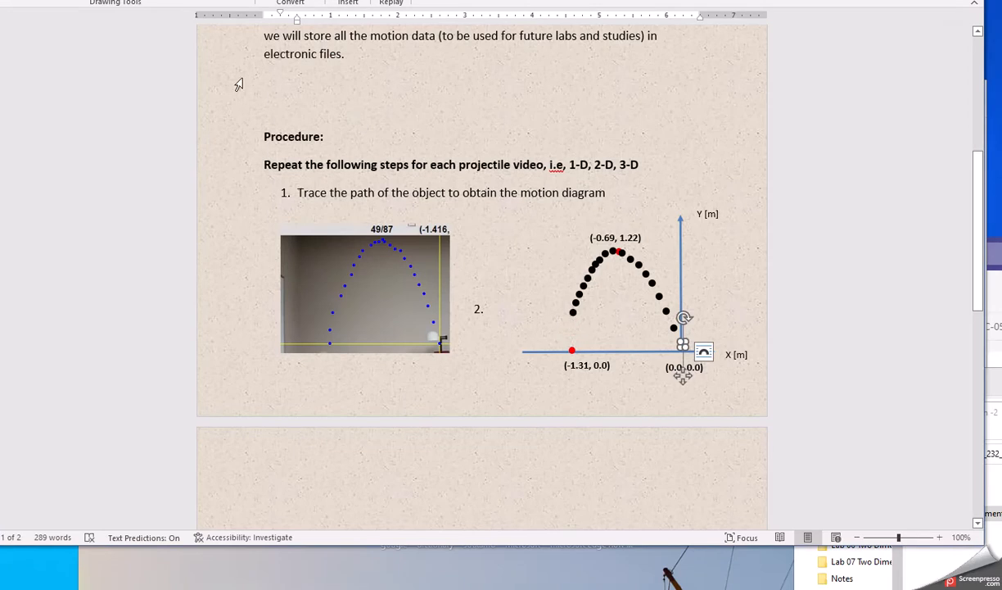
click(114, 1)
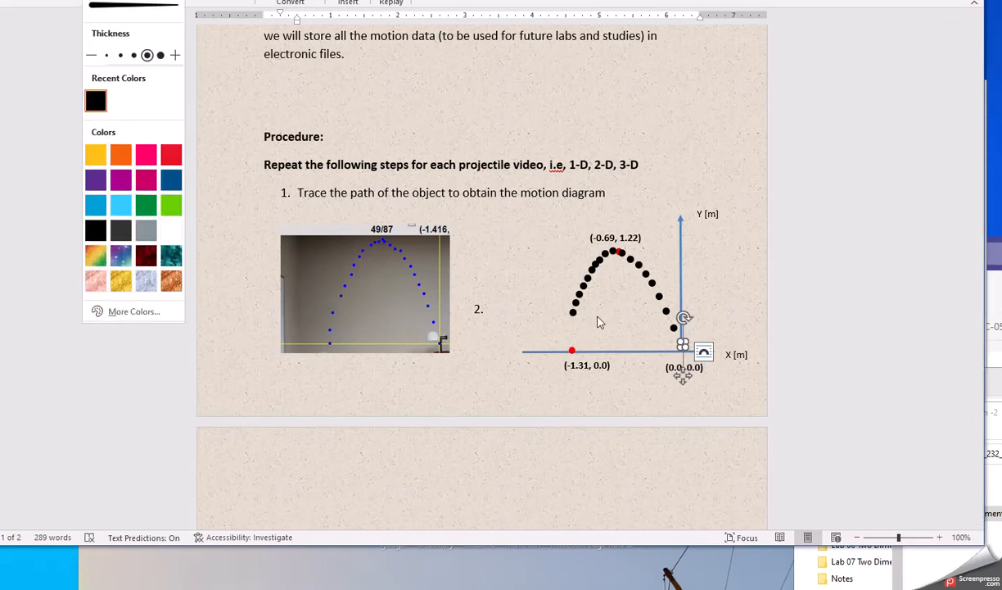
click(572, 325)
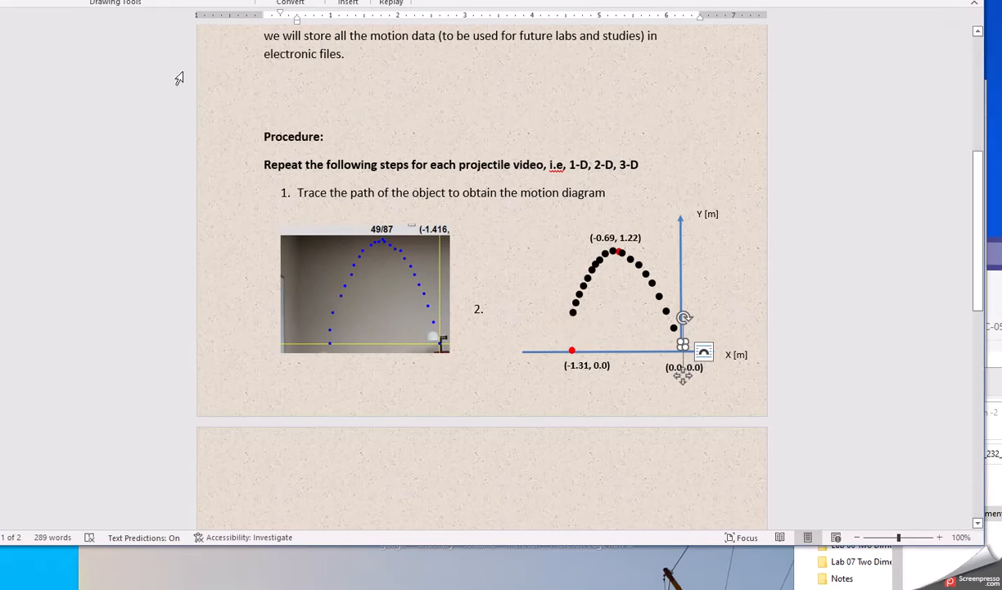
click(115, 1)
click(147, 55)
click(95, 230)
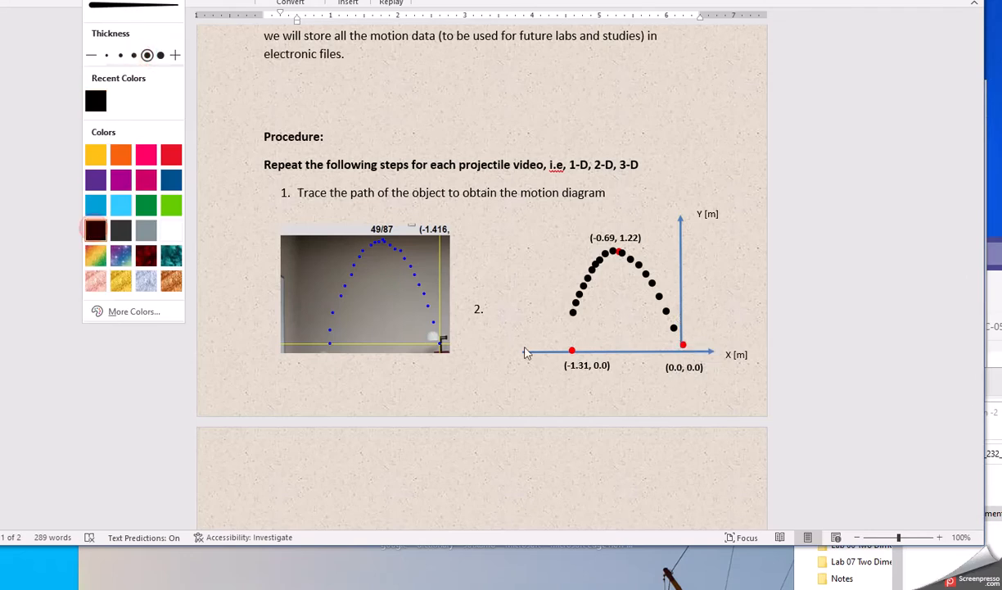
Step: Add black dots extending the arc's lower-left end to the x-axis, then paste step 2's X velocity text
click(571, 320)
click(568, 321)
click(566, 330)
click(563, 346)
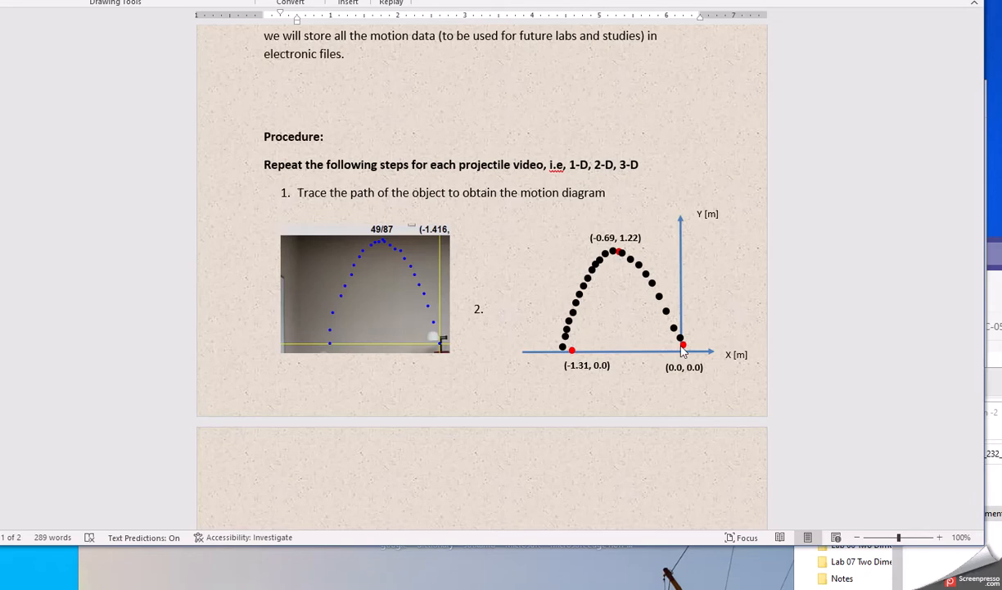
text(Using the data generated by Logger Pro, try to calculate the X velocity at some point and compare it the corresponding result by Logger Pro and check to see it agrees with your calculation.)
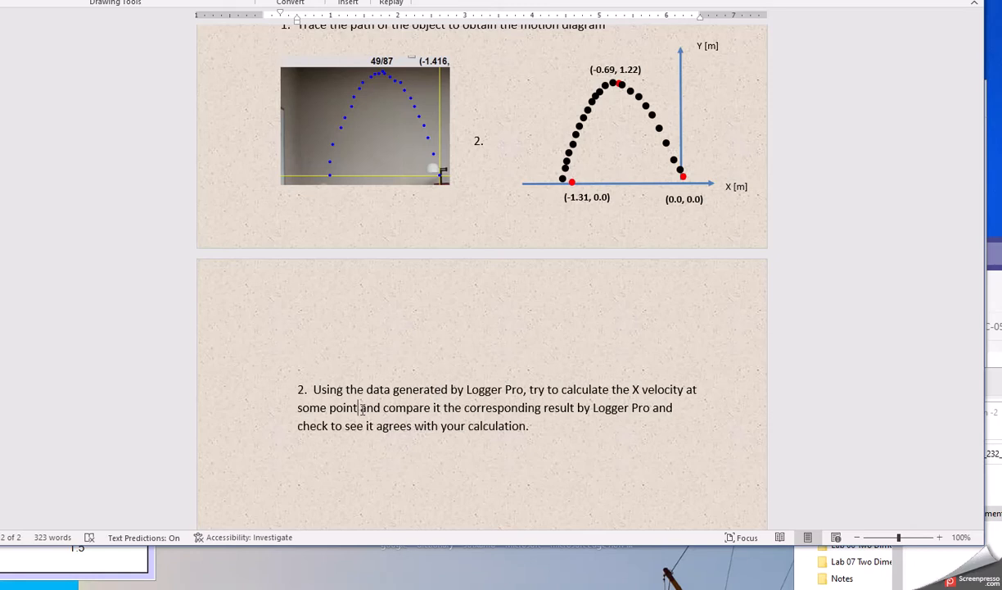
Step: Switch to the Logger Pro data table of time, position and velocity with Alt+Tab
key(alt+Tab)
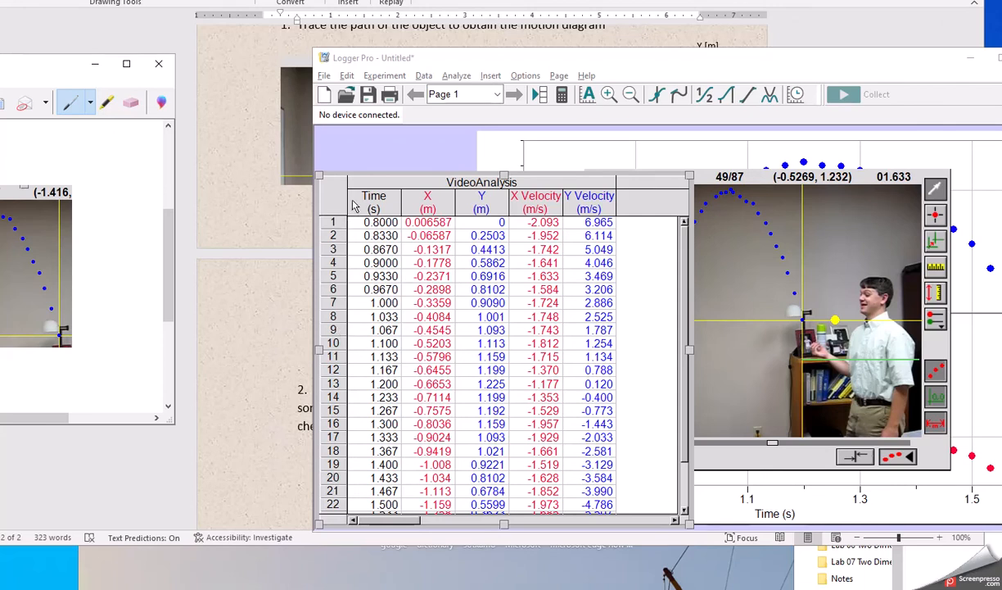
Step: Select Logger Pro table rows 9–13, clear the selection, then minimize Logger Pro
drag(360, 332, 572, 397)
click(571, 397)
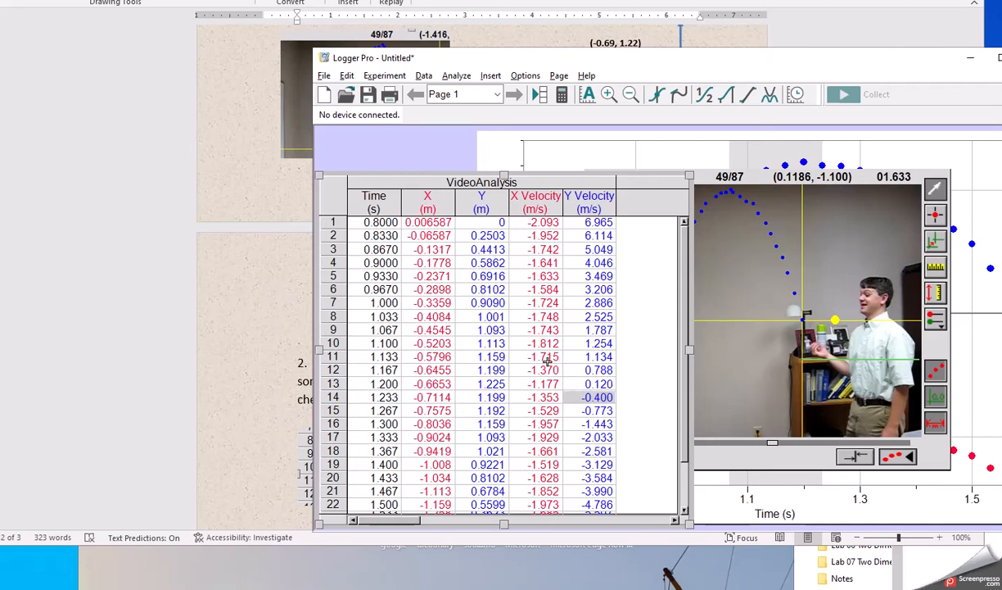
click(370, 332)
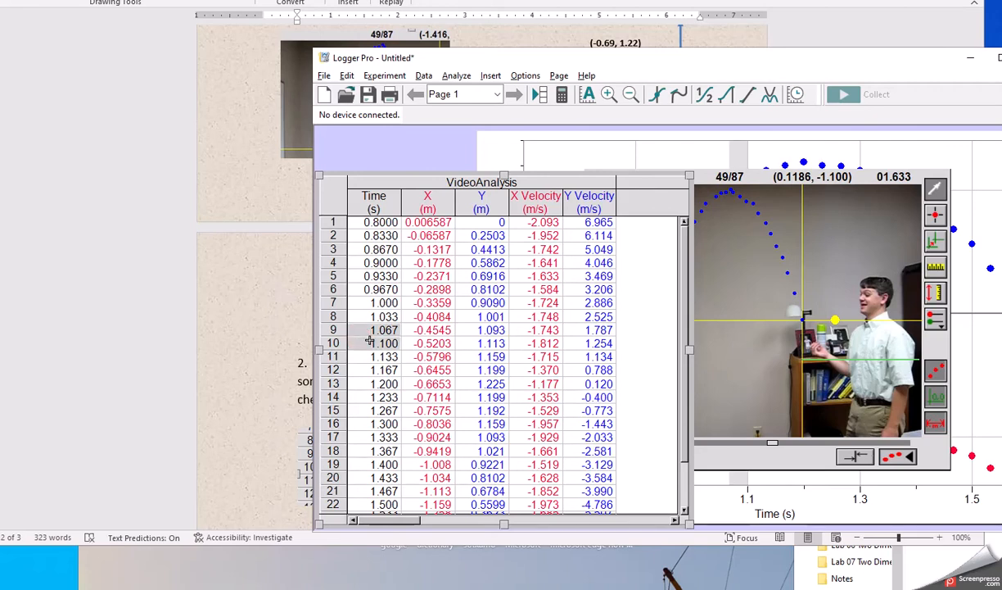
key(super+Down)
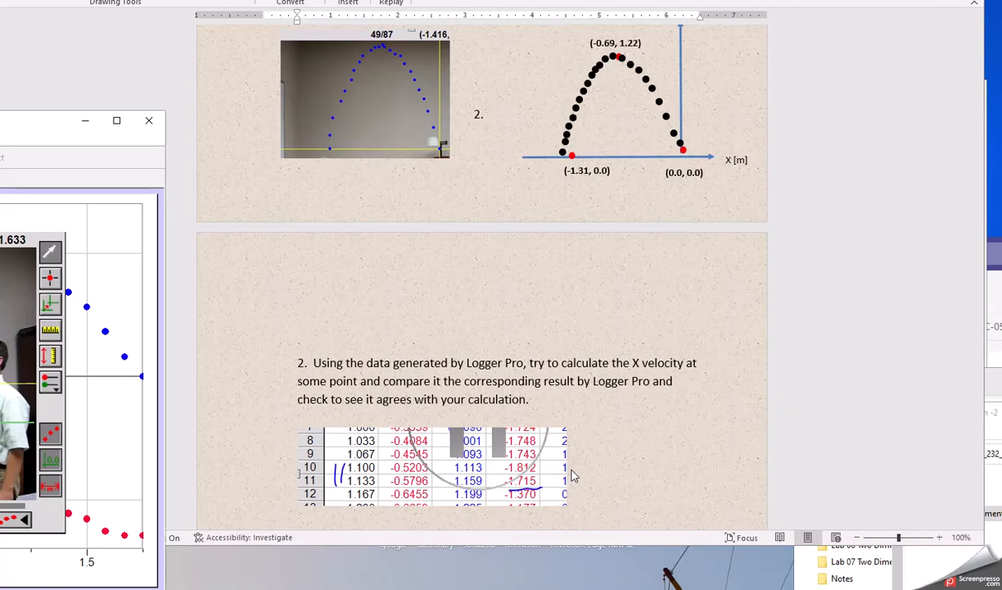
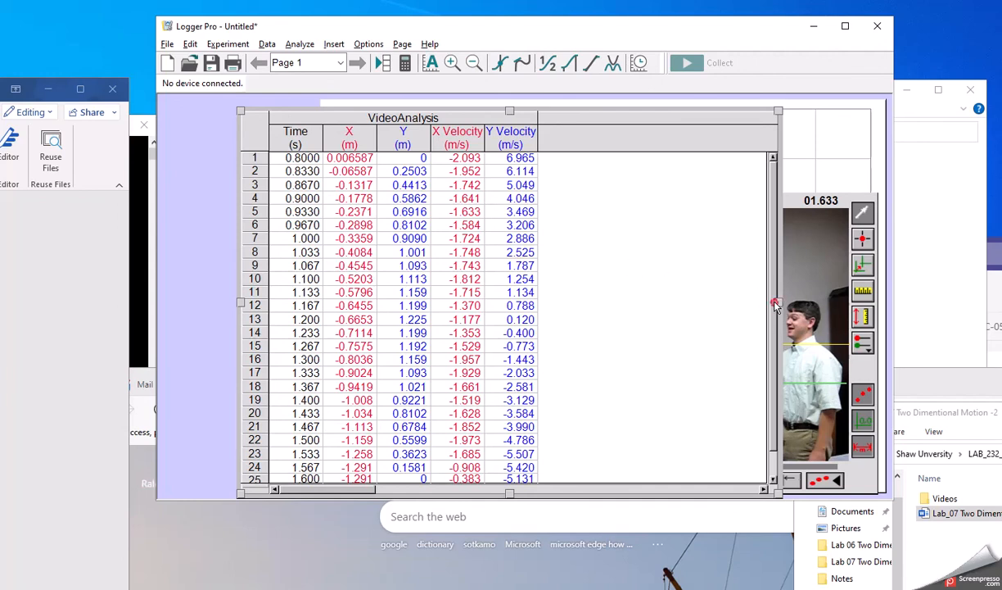
Step: Scroll the Logger Pro table to show Y velocity falling from 6.965 to −5.131 m/s
scroll(776, 309, down, 1)
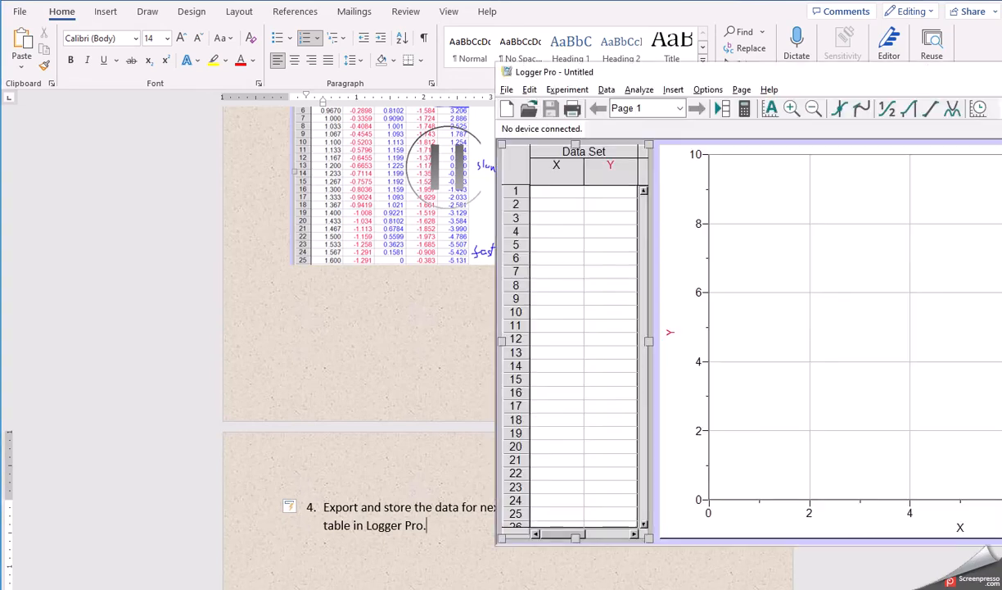
Step: Find the CSV option under Logger Pro's File > Export As, then move the window bottom-right
key(alt+Tab)
drag(571, 71, 440, 120)
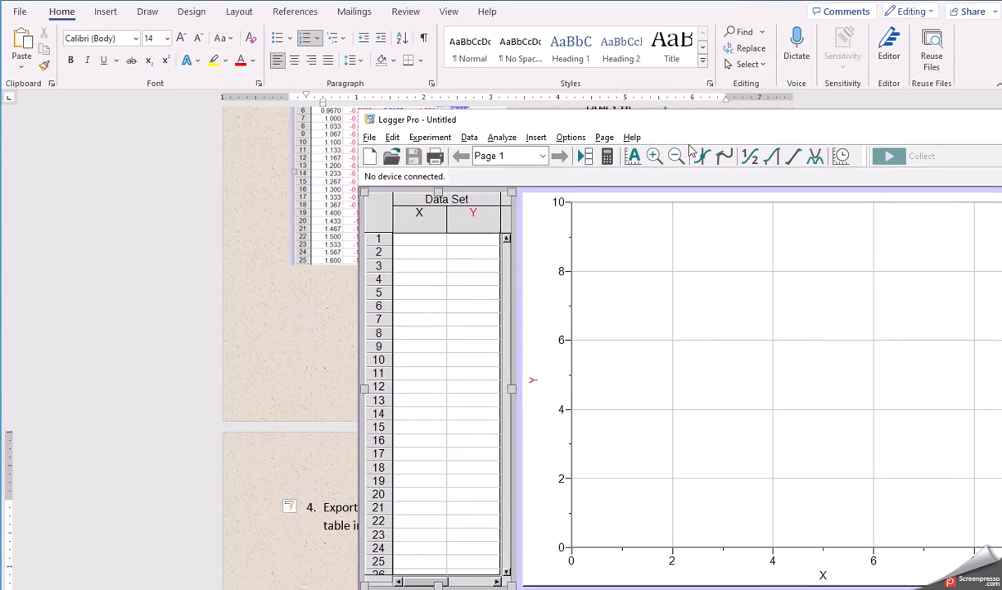
click(369, 137)
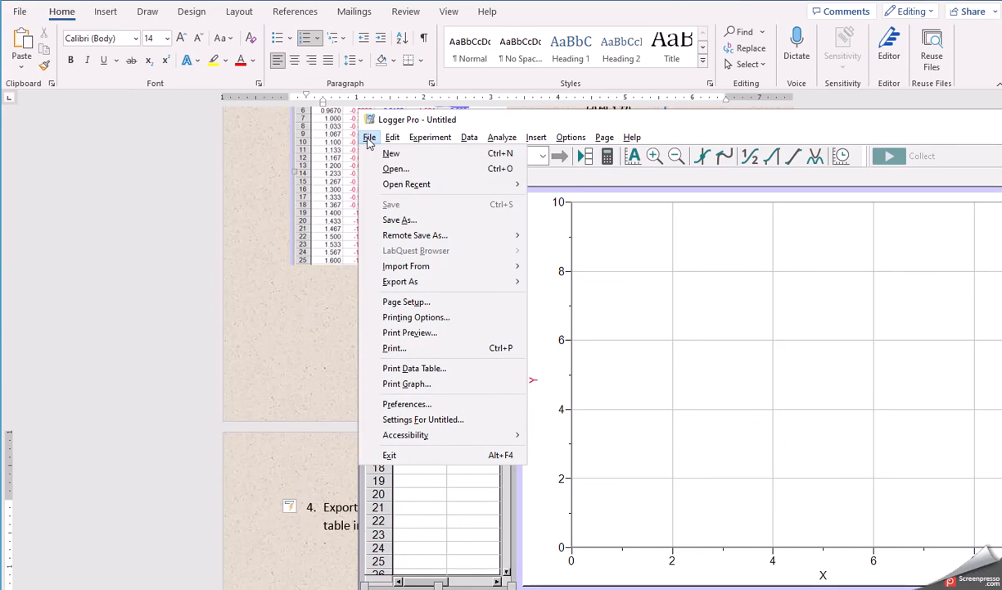
mouse_move(393, 282)
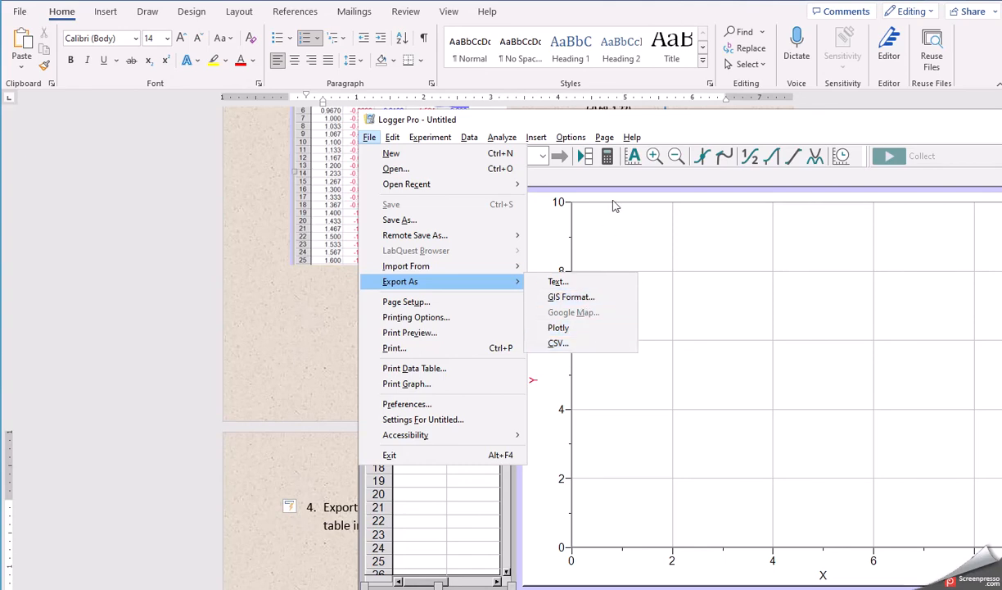
click(637, 122)
drag(637, 123, 1001, 512)
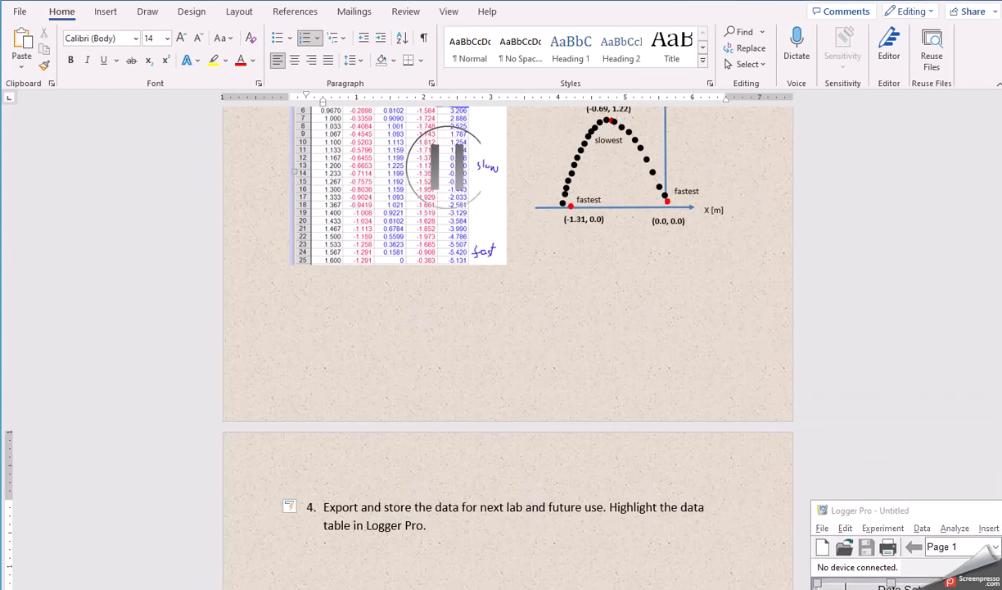
Step: Open Tennis from the Lab 07 folder in Excel and check its time, position and velocity columns
key(alt+Tab)
drag(604, 188, 638, 133)
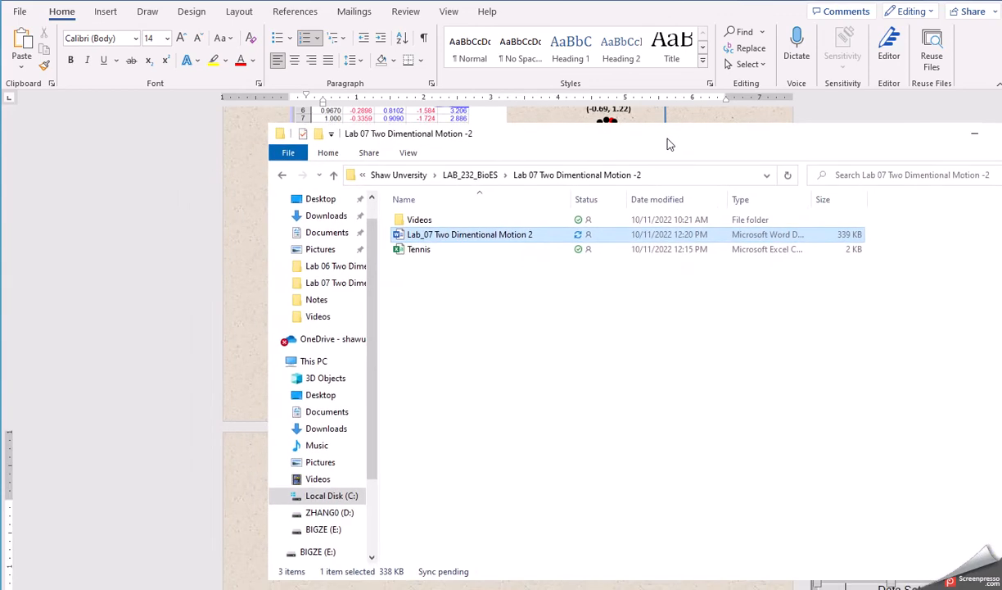
double_click(407, 250)
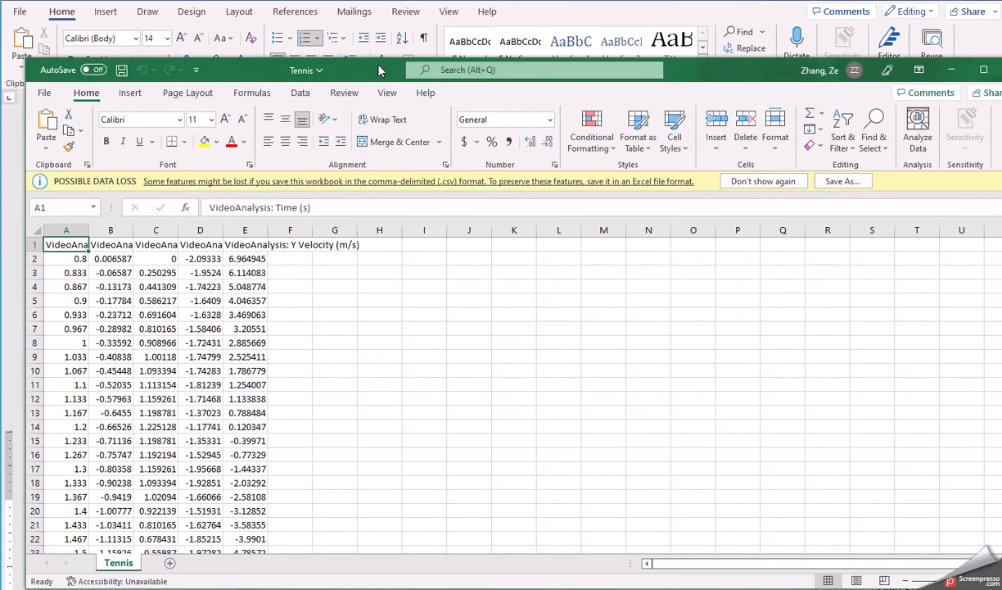
drag(379, 69, 534, 37)
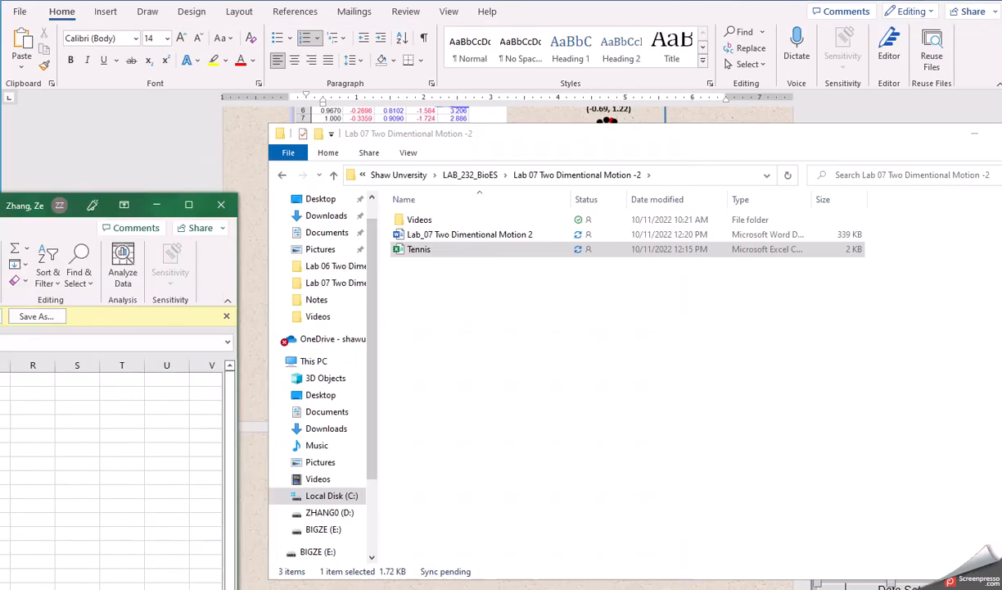
drag(862, 43, 0, 205)
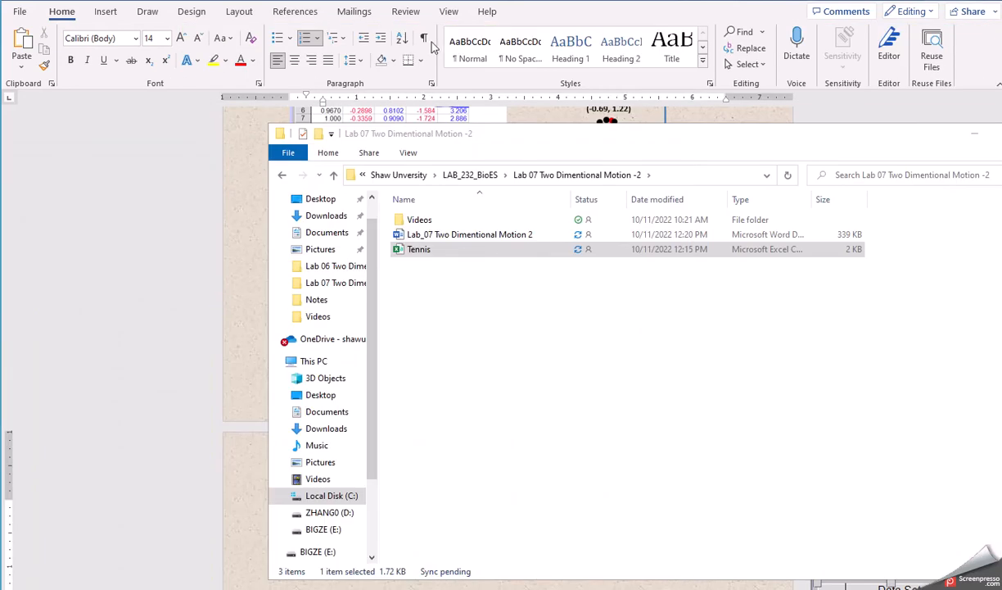
Step: Add the Logger Pro→File→Export As→CSV→"tennis.csv" path and a save-securely note to step 4
click(390, 3)
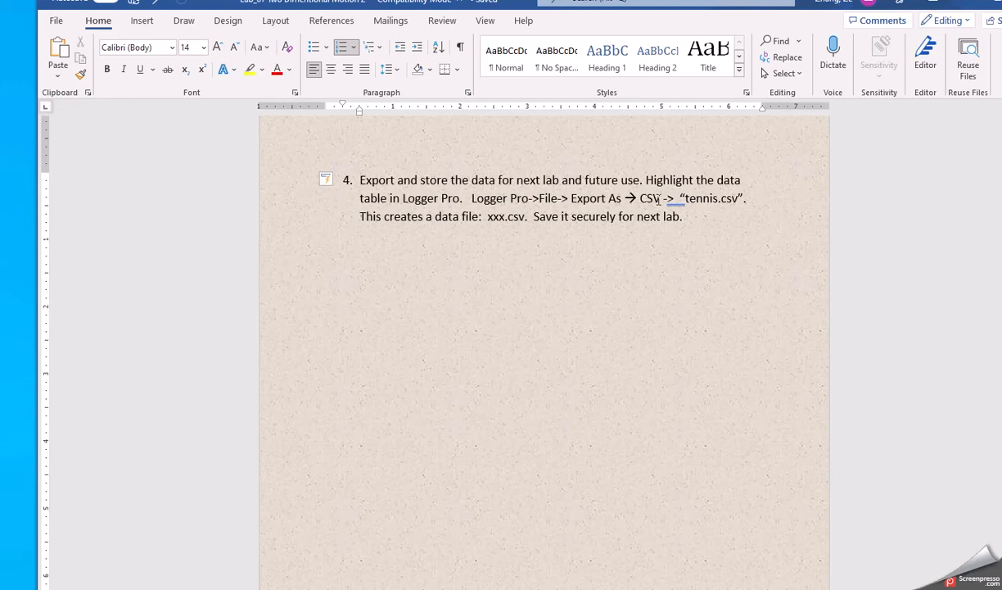
drag(667, 199, 674, 199)
click(687, 198)
click(685, 217)
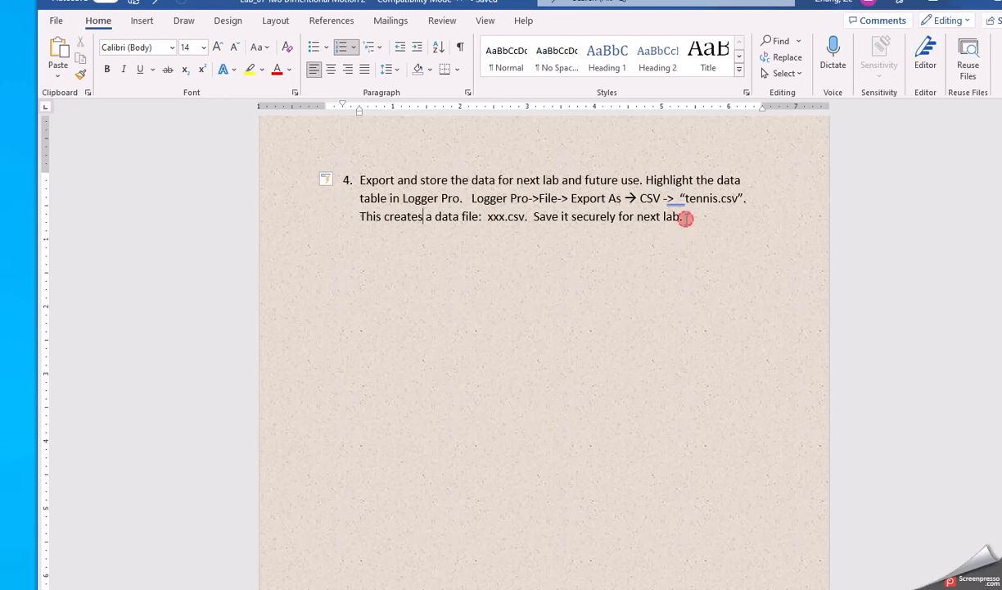